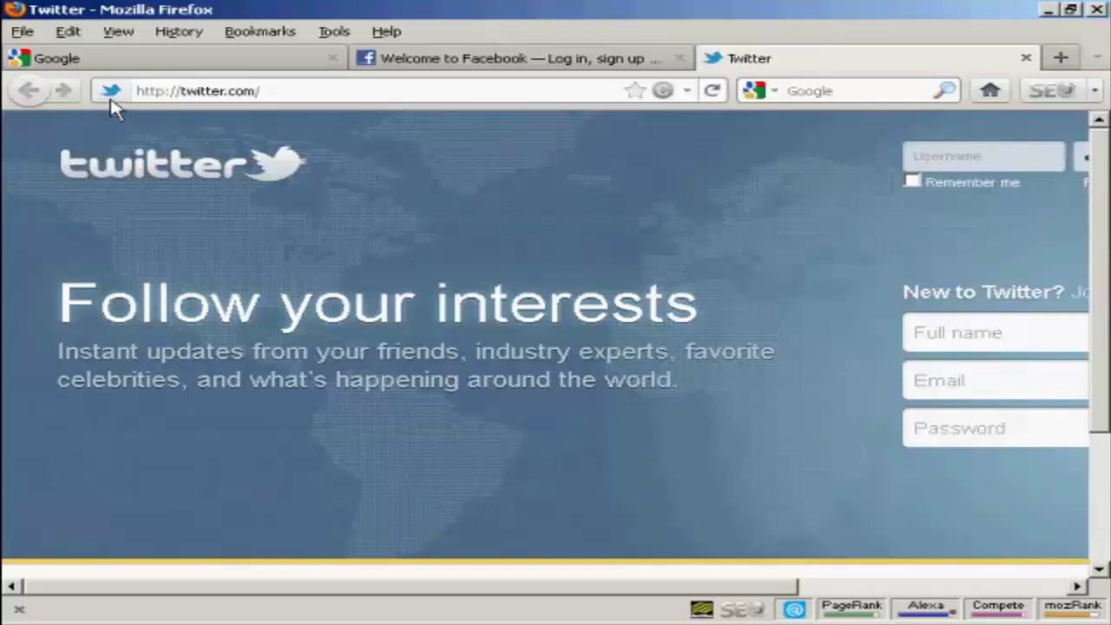
Step: Show the Facebook page in Firefox so its tab icon appears in the tab bar
left_click(513, 54)
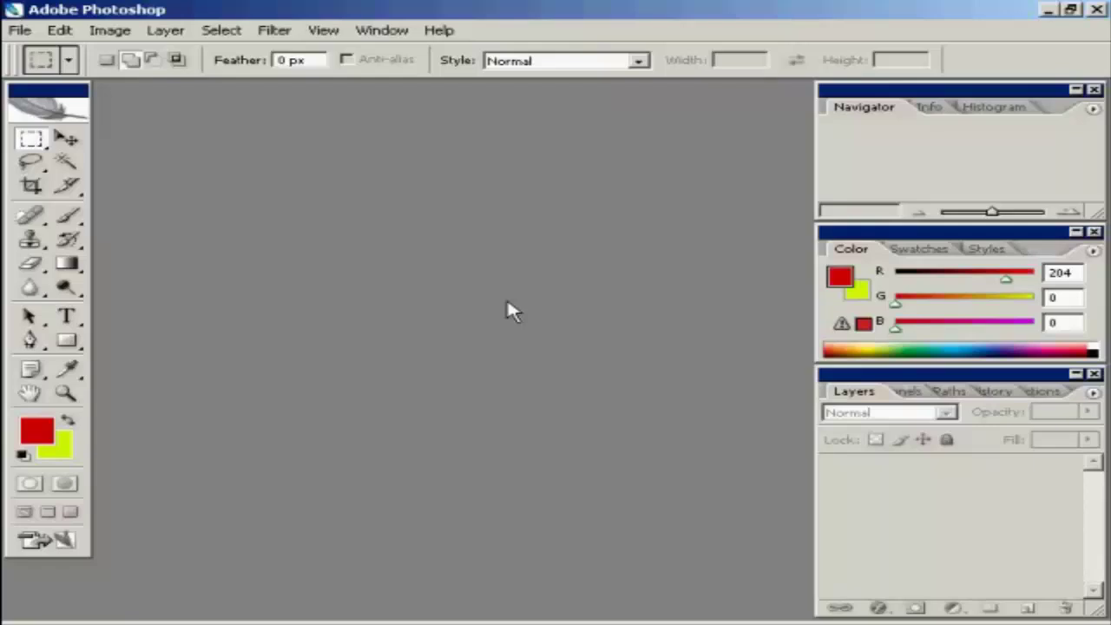
Step: Create a new 100×100-pixel document with Background Contents set to the yellow background colour
left_click(20, 31)
left_click(61, 56)
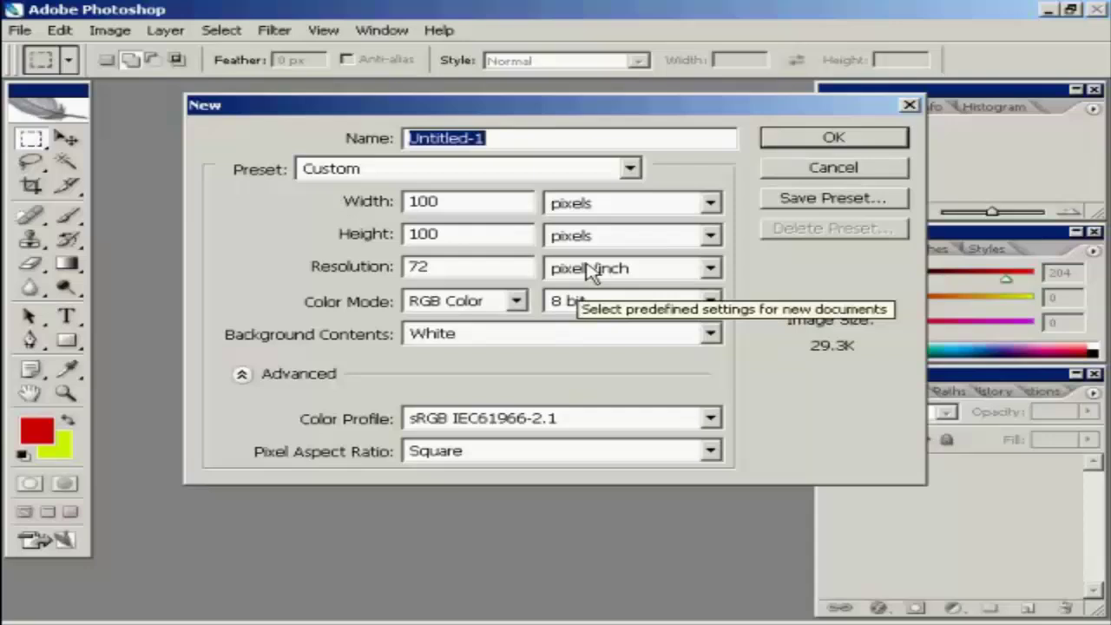
left_click(710, 334)
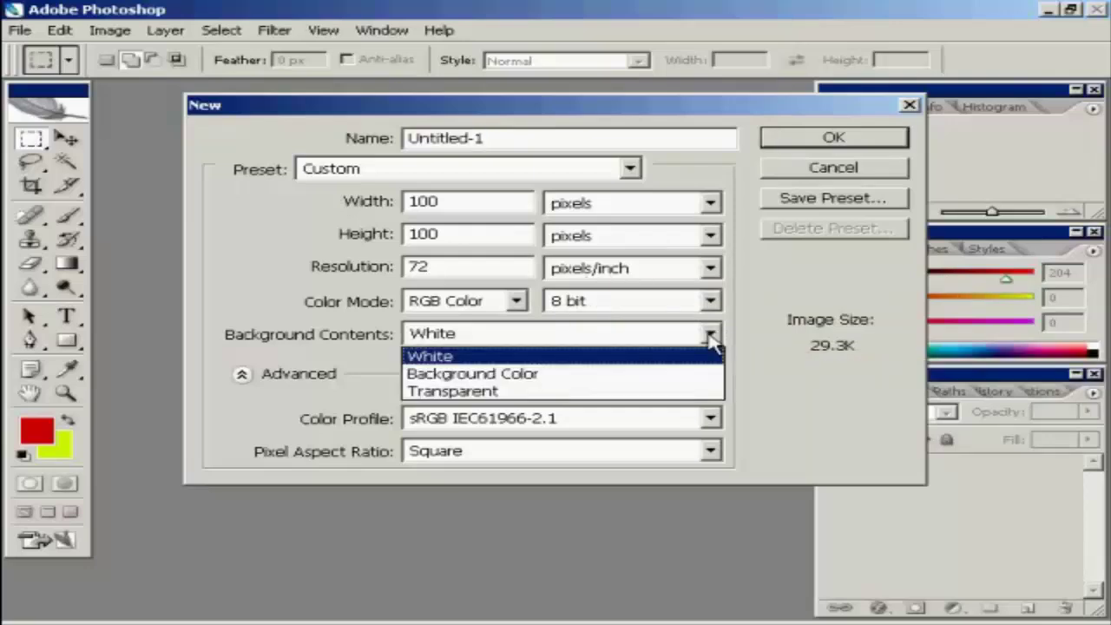
left_click(536, 377)
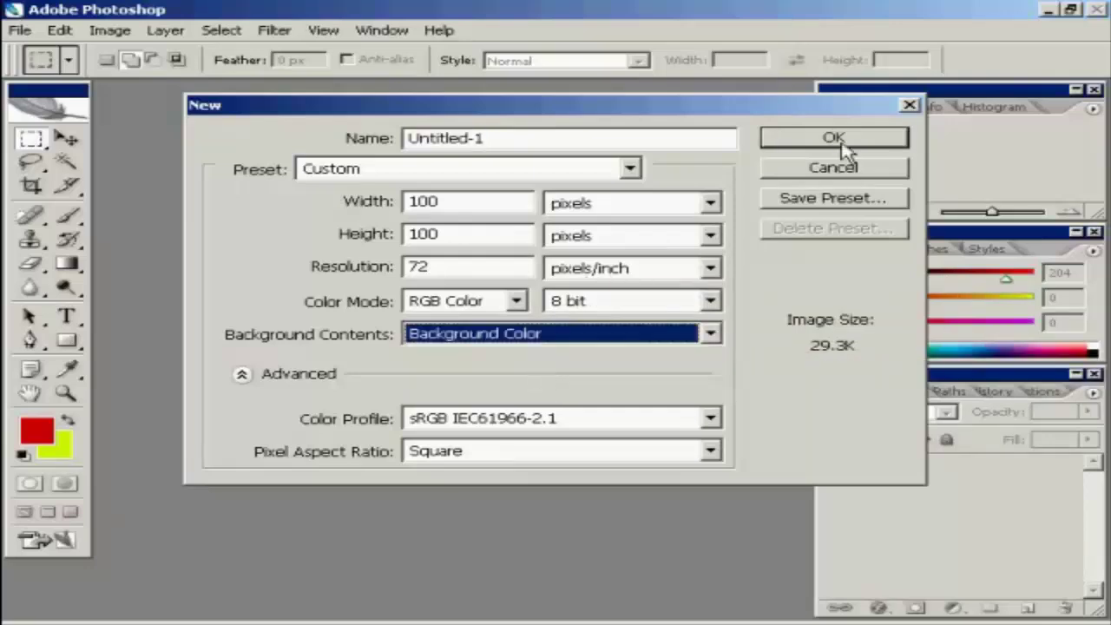
left_click(836, 139)
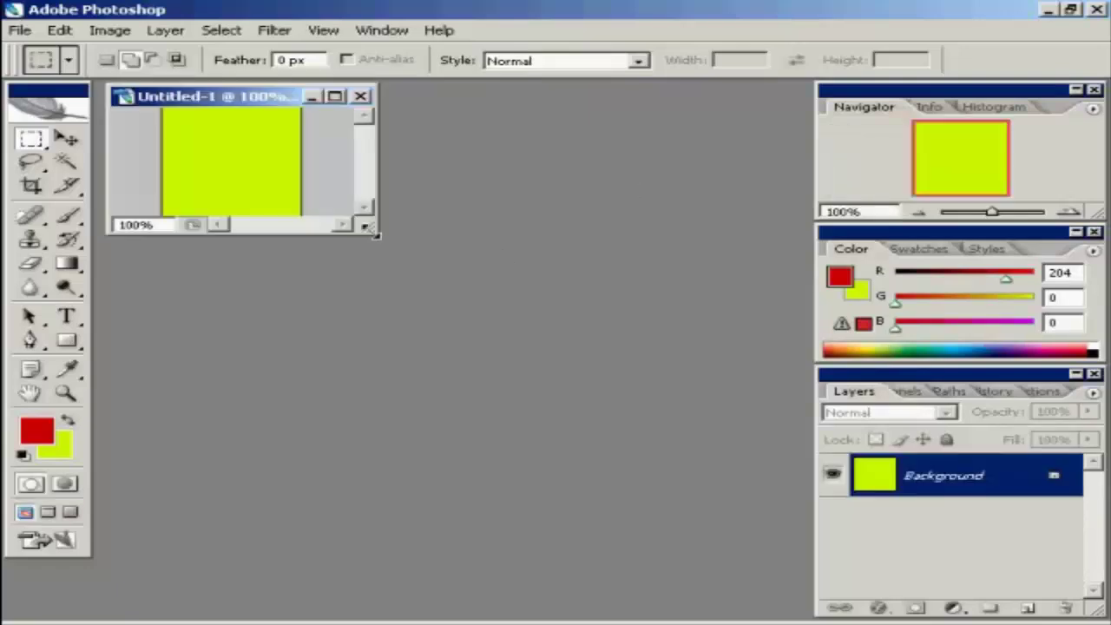
Step: Enlarge the document window around the yellow square and select the Horizontal Type tool
left_click_drag(375, 235, 440, 310)
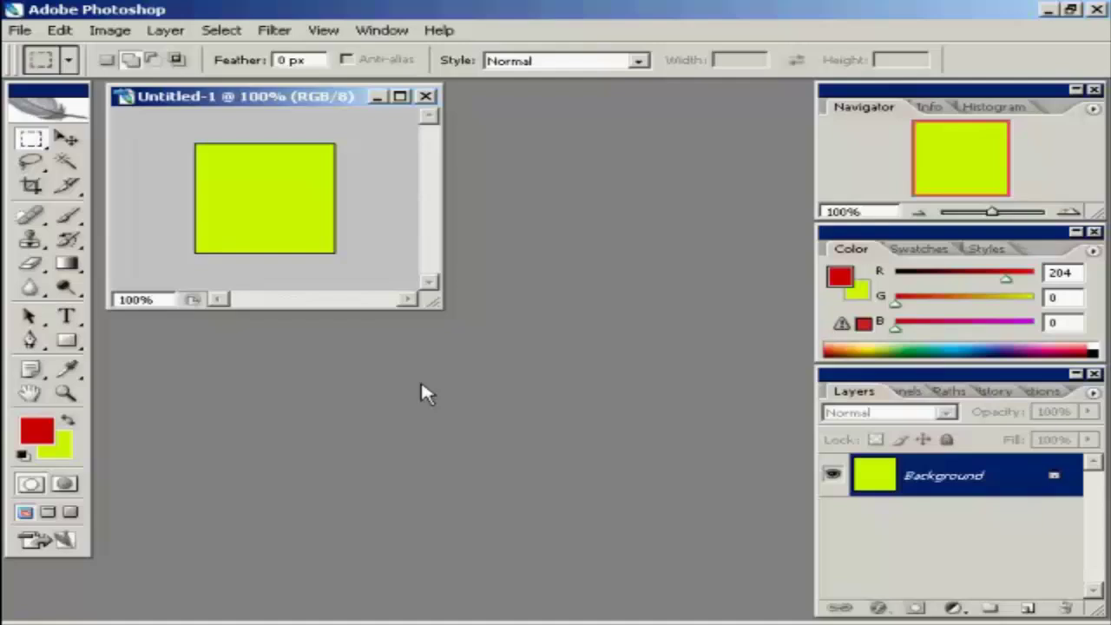
left_click(68, 318)
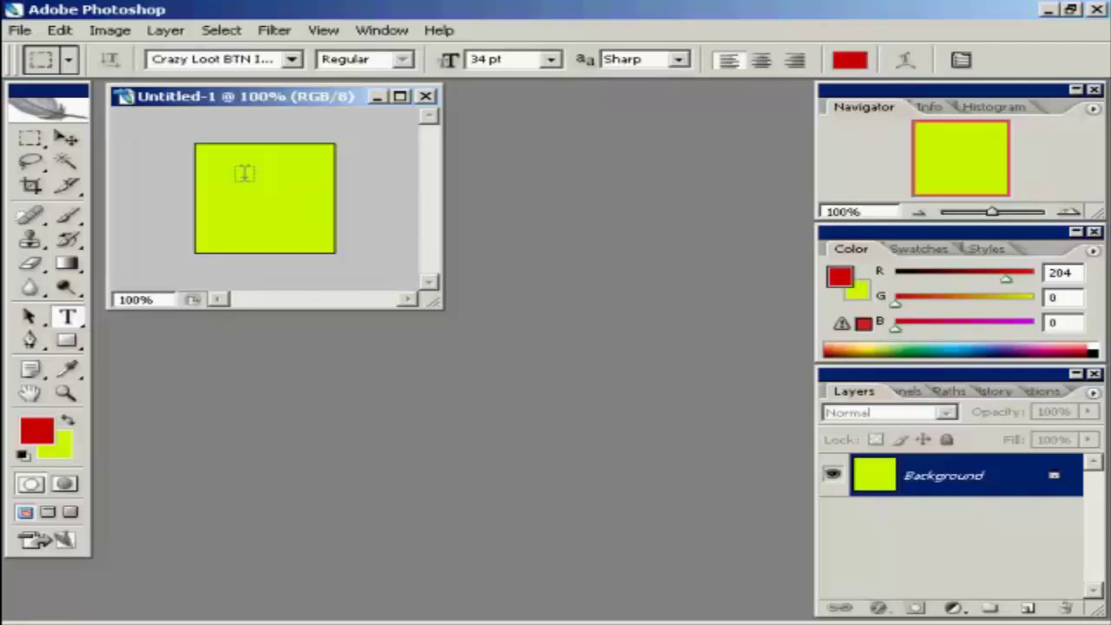
Step: Change the Type tool's font family to Arial, keeping 34 pt red text
left_click(291, 59)
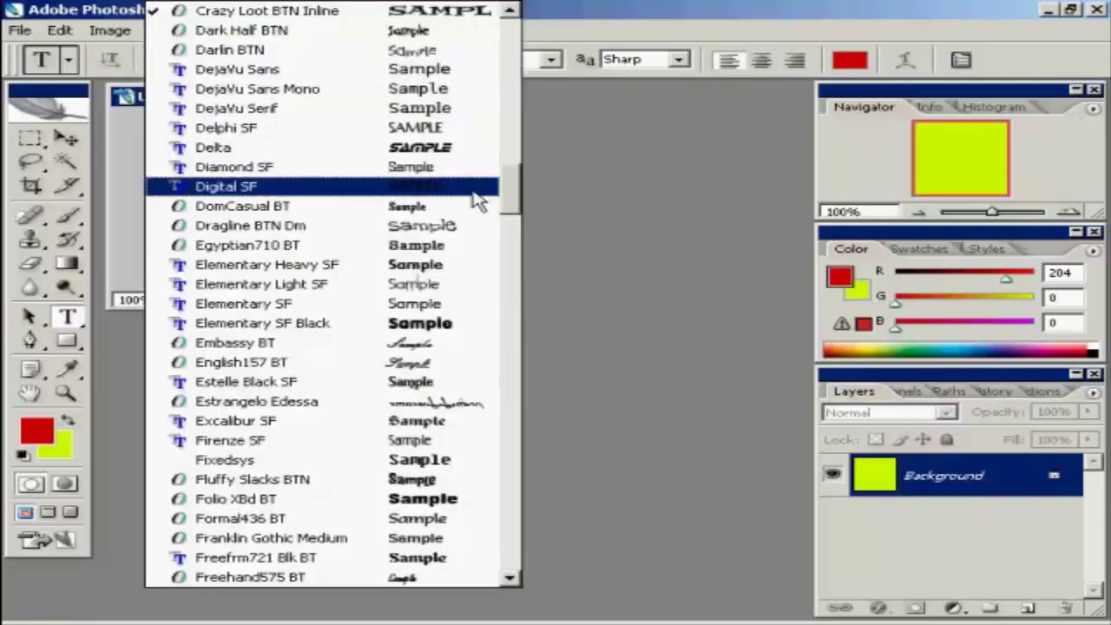
scroll(511, 193, "up", 1)
left_click_drag(511, 193, 510, 30)
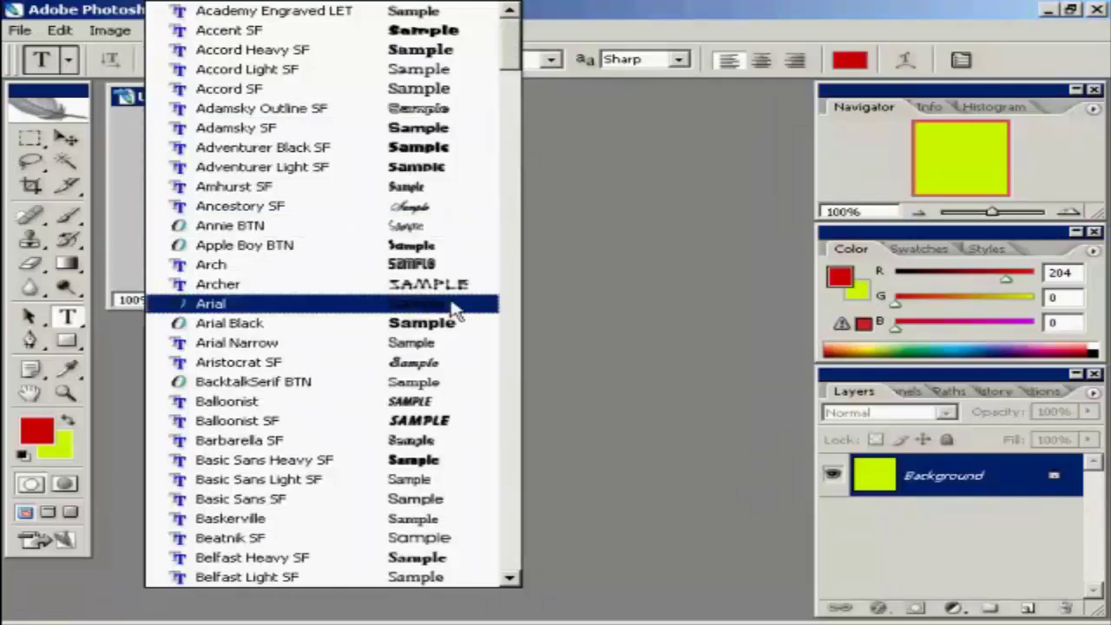
left_click(408, 306)
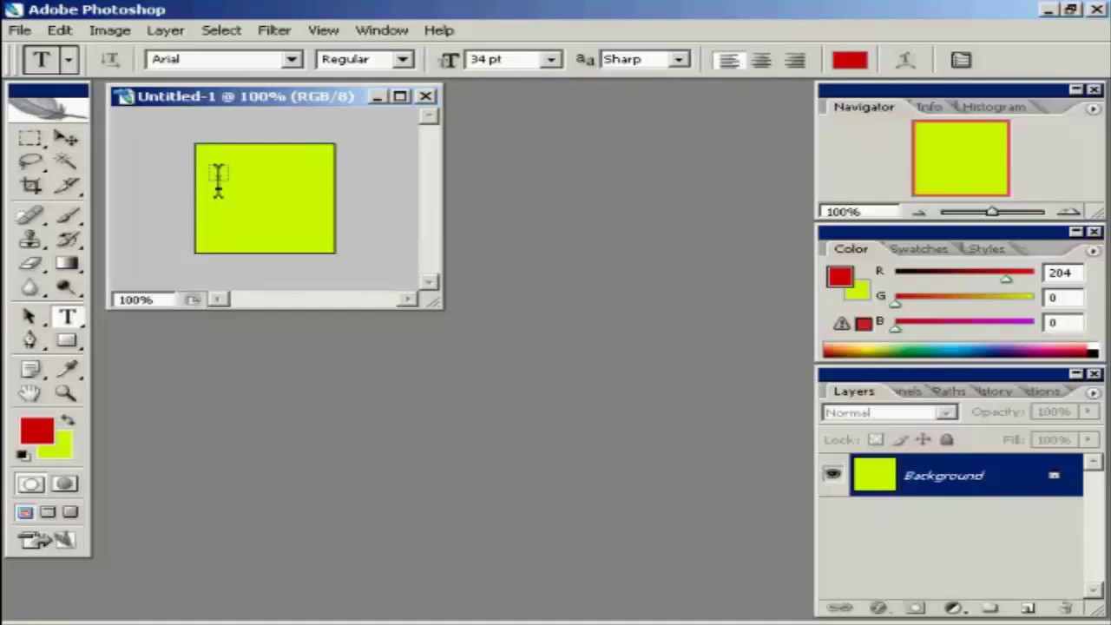
Step: Add a red capital 'S' text layer at the square's upper left
left_click(218, 180)
type("S")
key("ctrl+Return")
key("v")
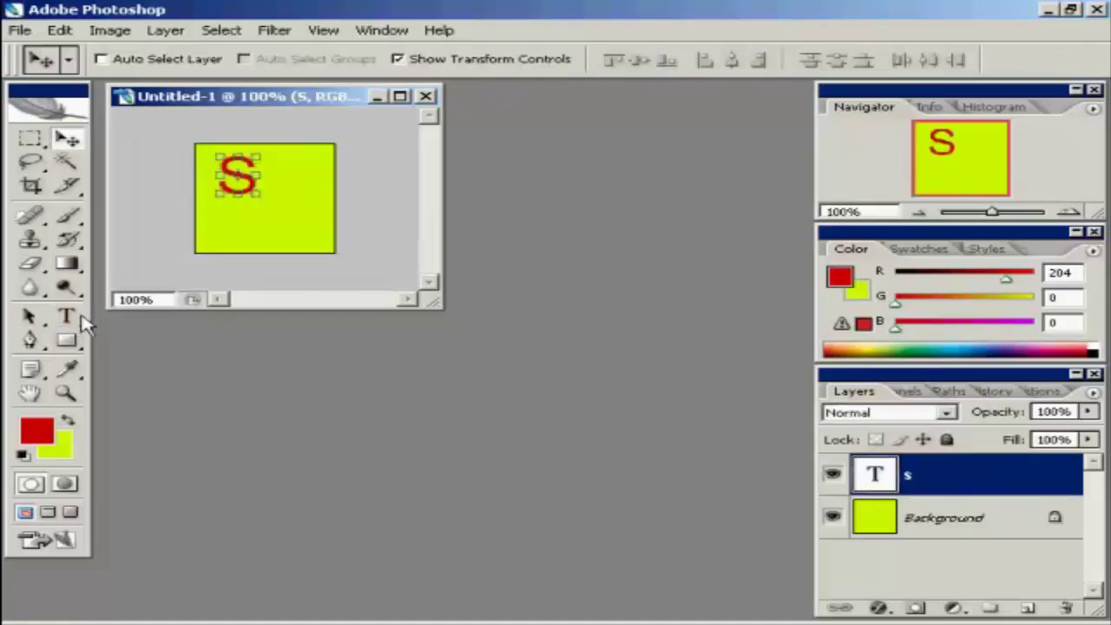
Step: Duplicate the S layer, move the copy to the lower right, and retype it as 'B'
right_click(929, 476)
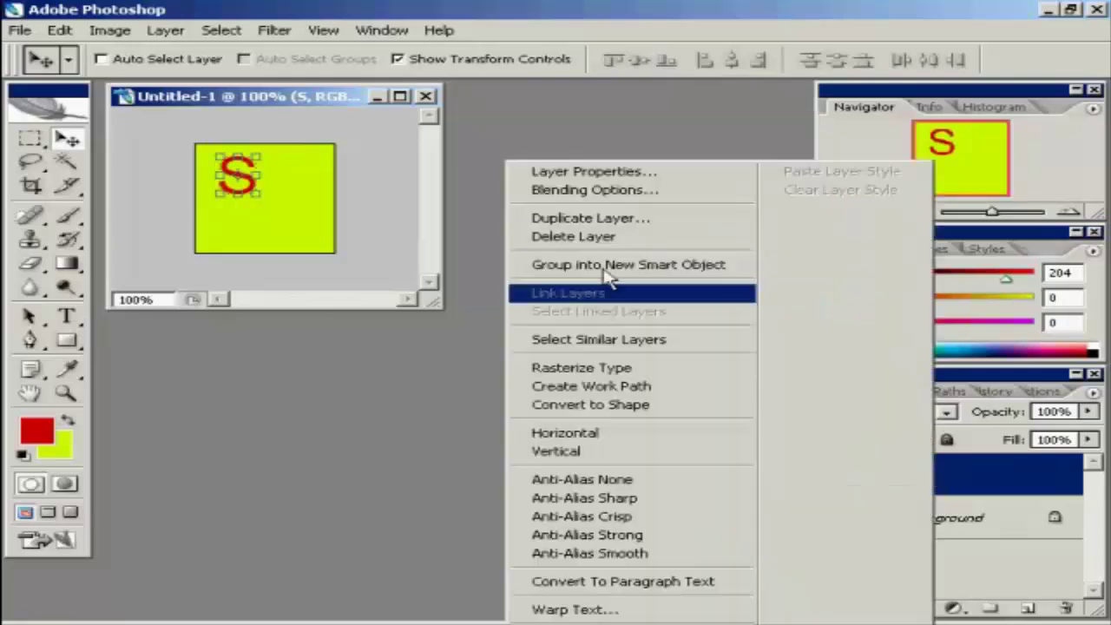
left_click(564, 218)
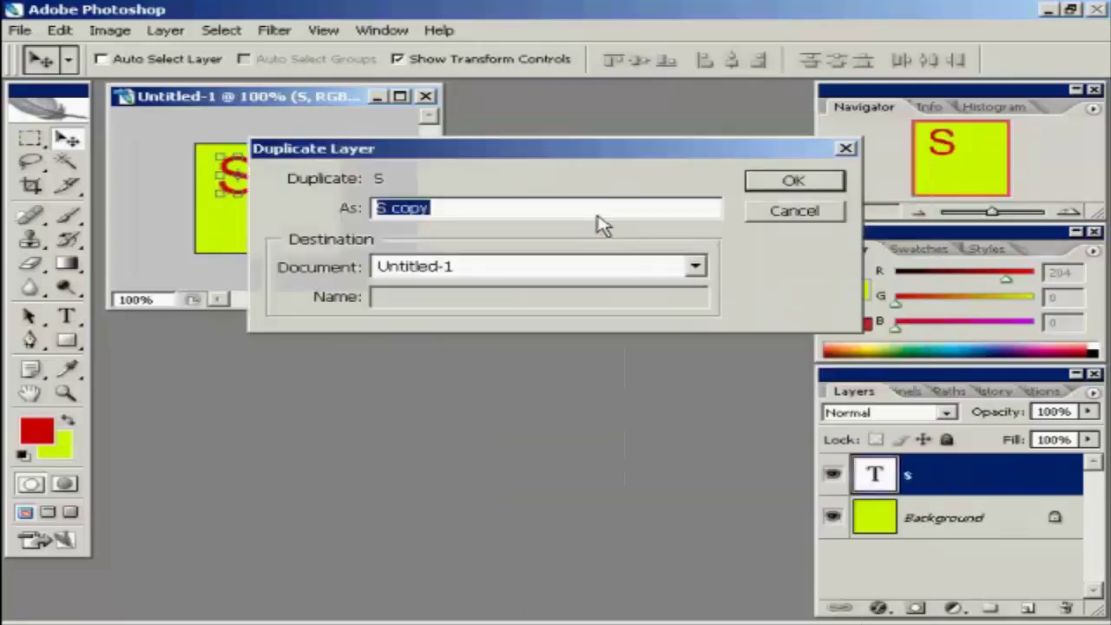
left_click(823, 186)
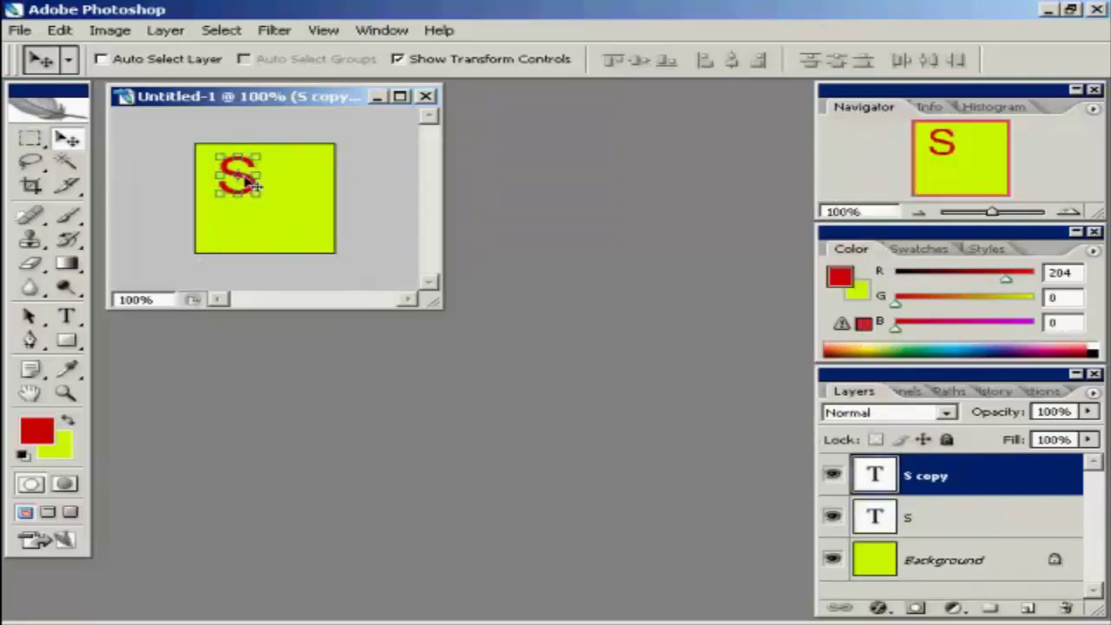
left_click_drag(243, 177, 303, 215)
left_click(67, 316)
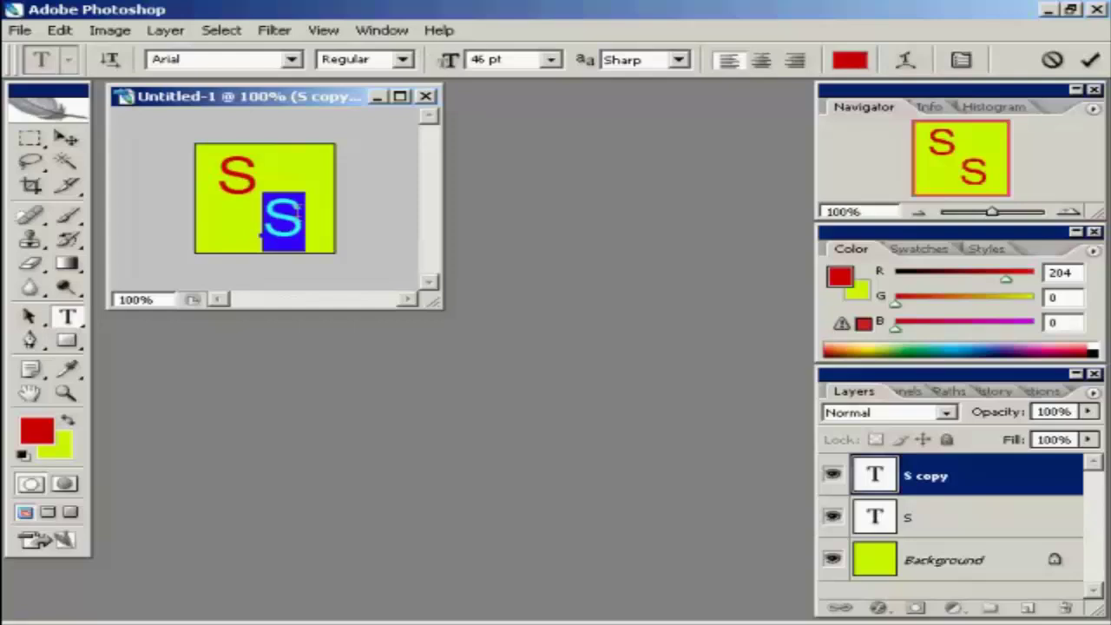
type("B")
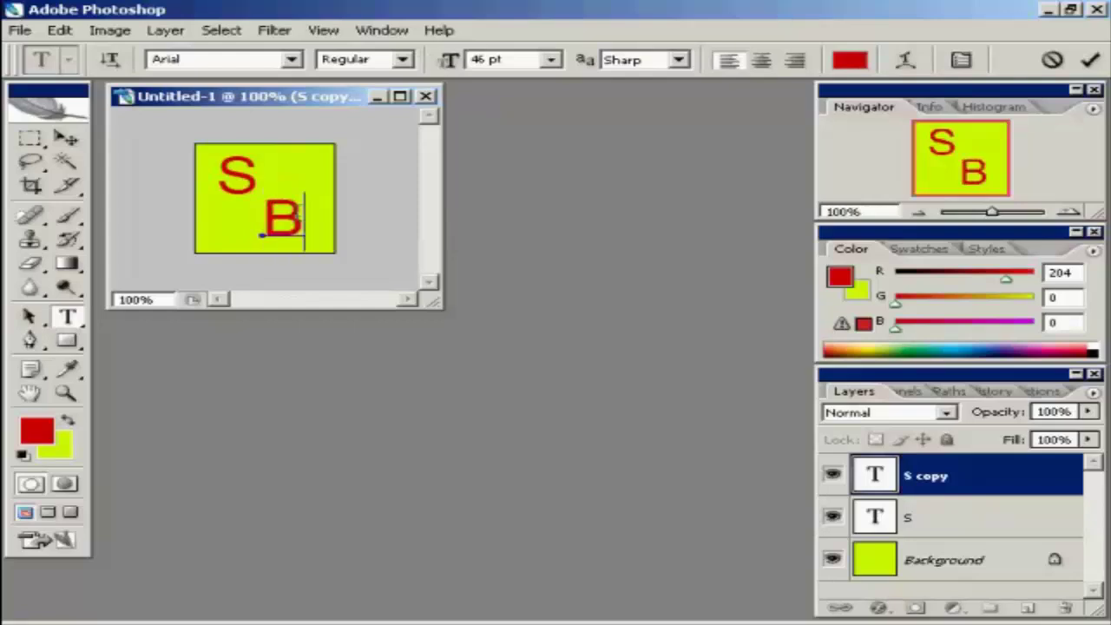
left_click(1093, 63)
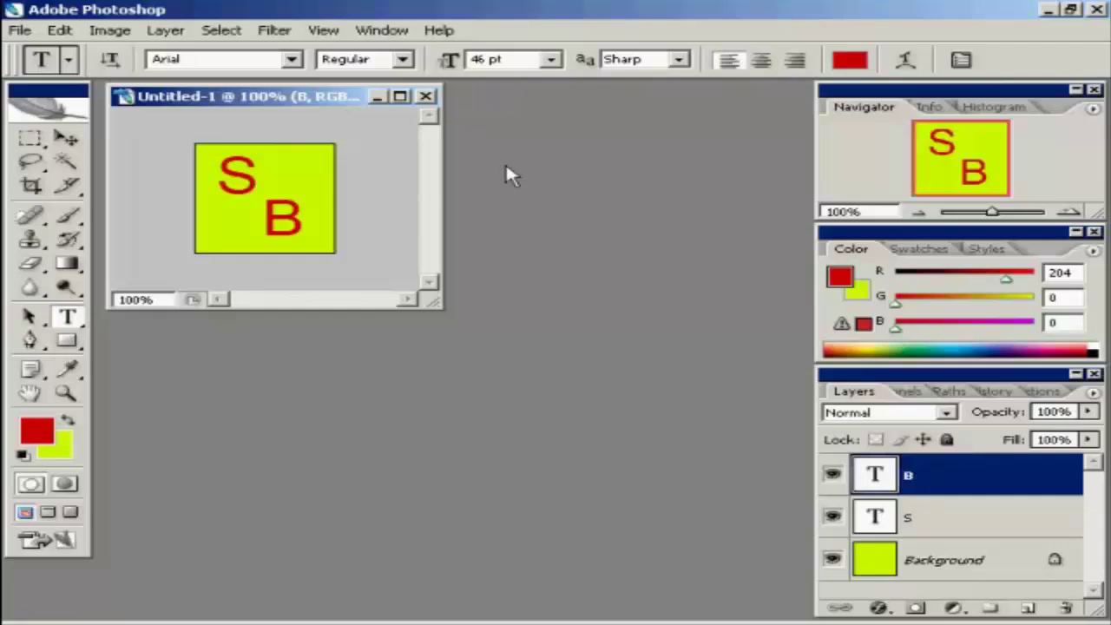
Step: Export the image with Save for Web as optimized GIF favicon.gif in the Websites folder
left_click(19, 32)
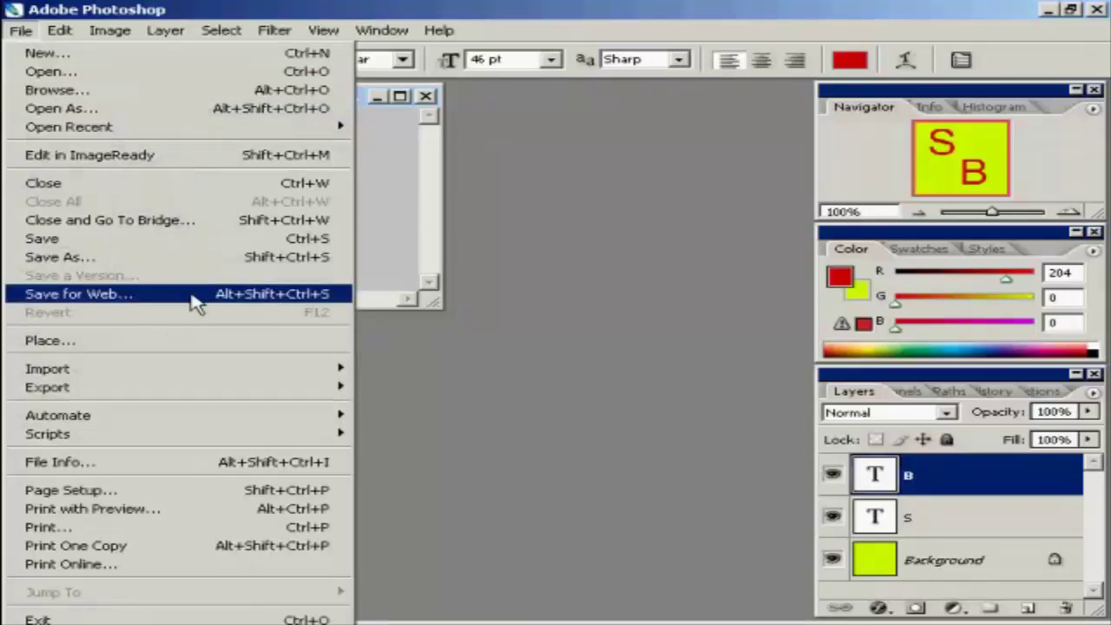
left_click(268, 301)
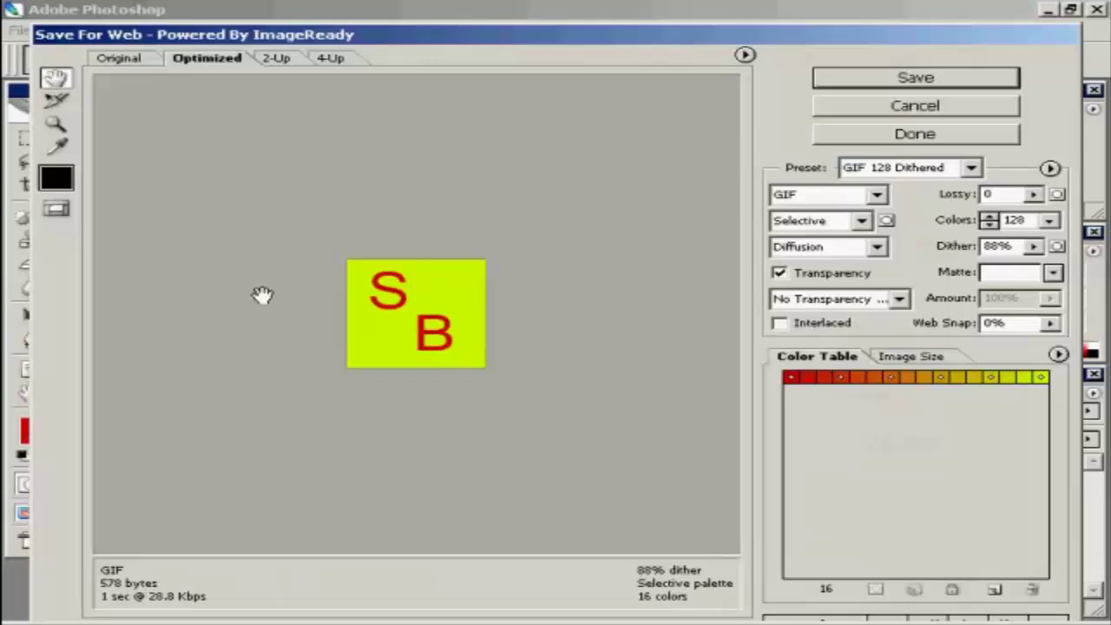
left_click(886, 85)
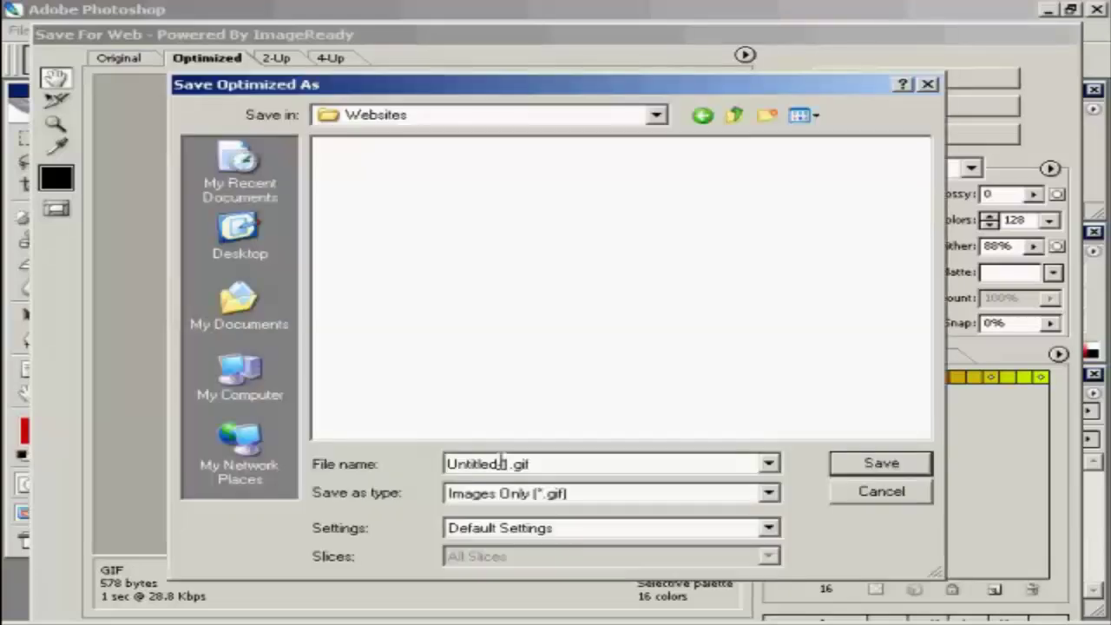
left_click(509, 463)
left_click_drag(509, 463, 438, 463)
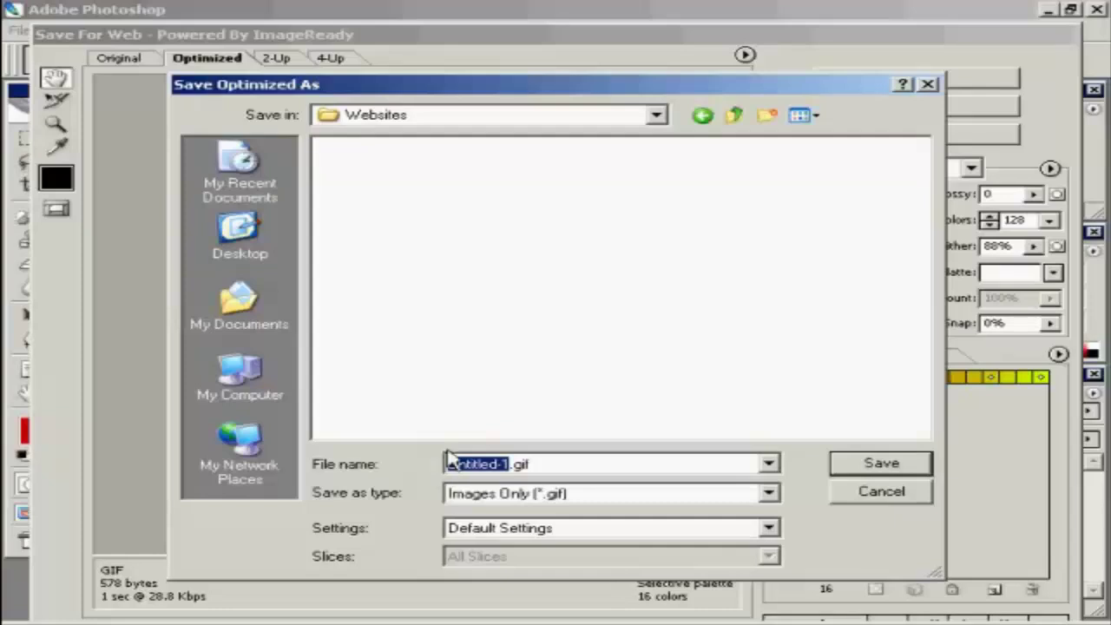
type("favicon")
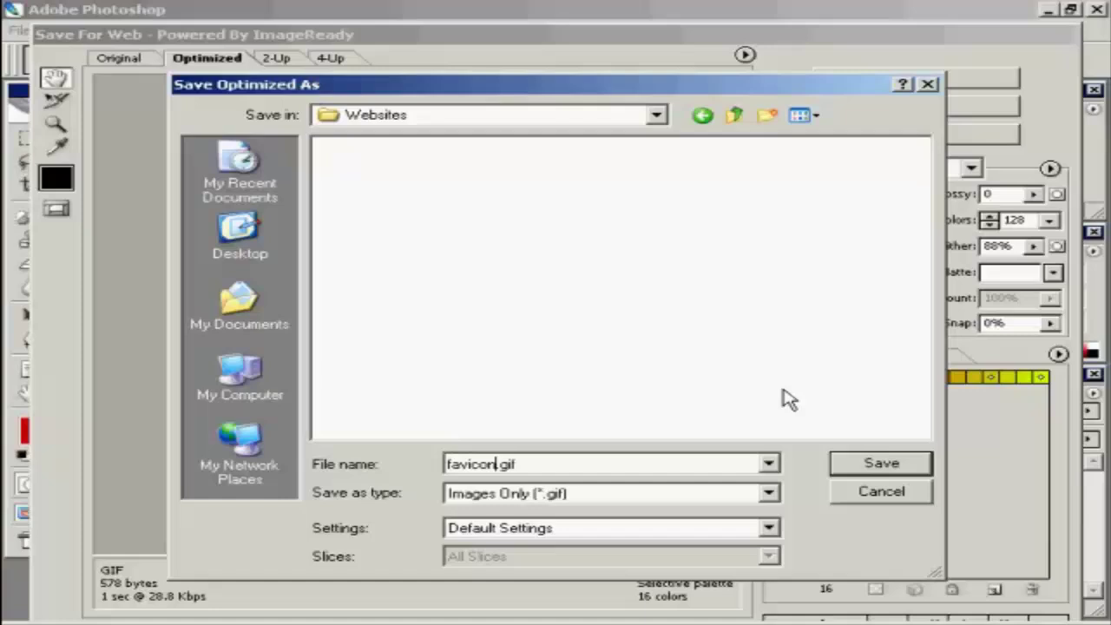
left_click(894, 467)
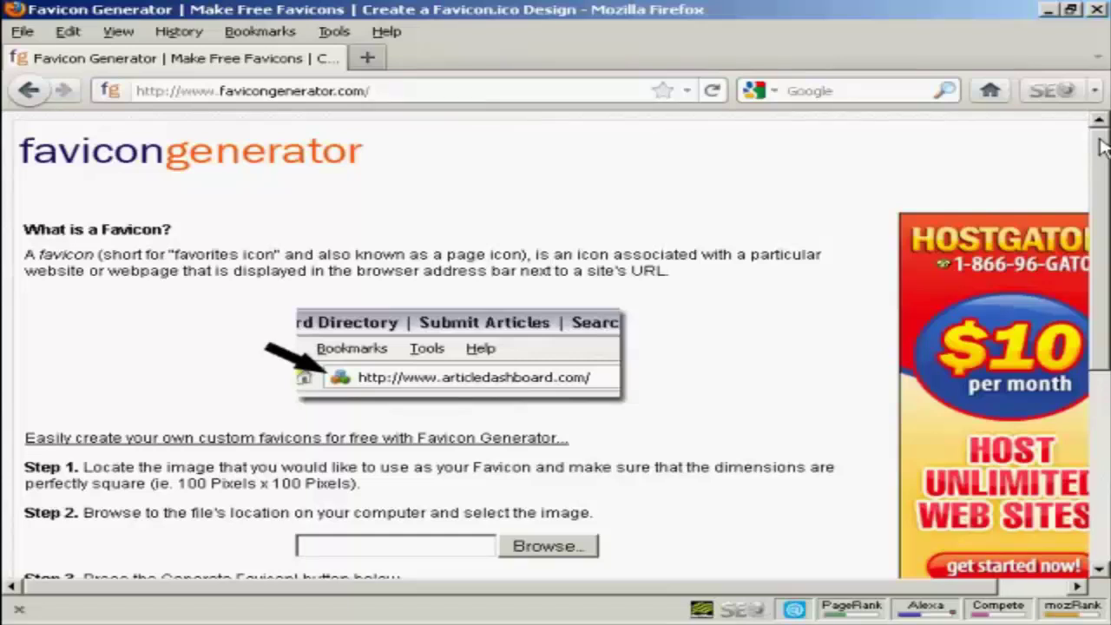
Step: Upload favicon.gif from the Websites folder to Favicon Generator and generate the favicon
left_click_drag(1101, 148, 1101, 256)
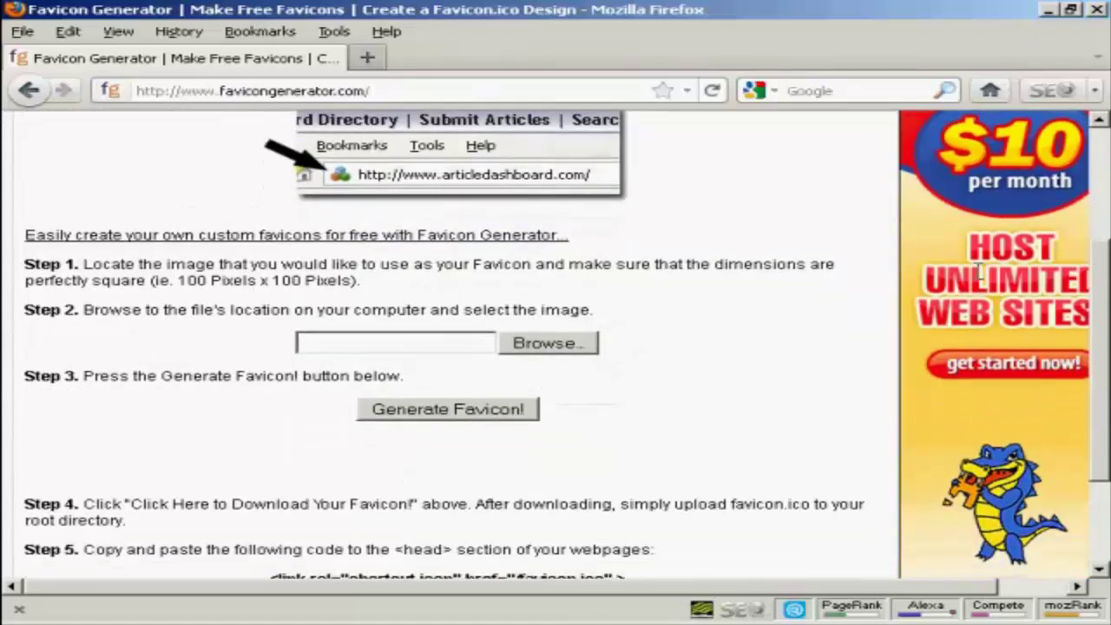
left_click(564, 354)
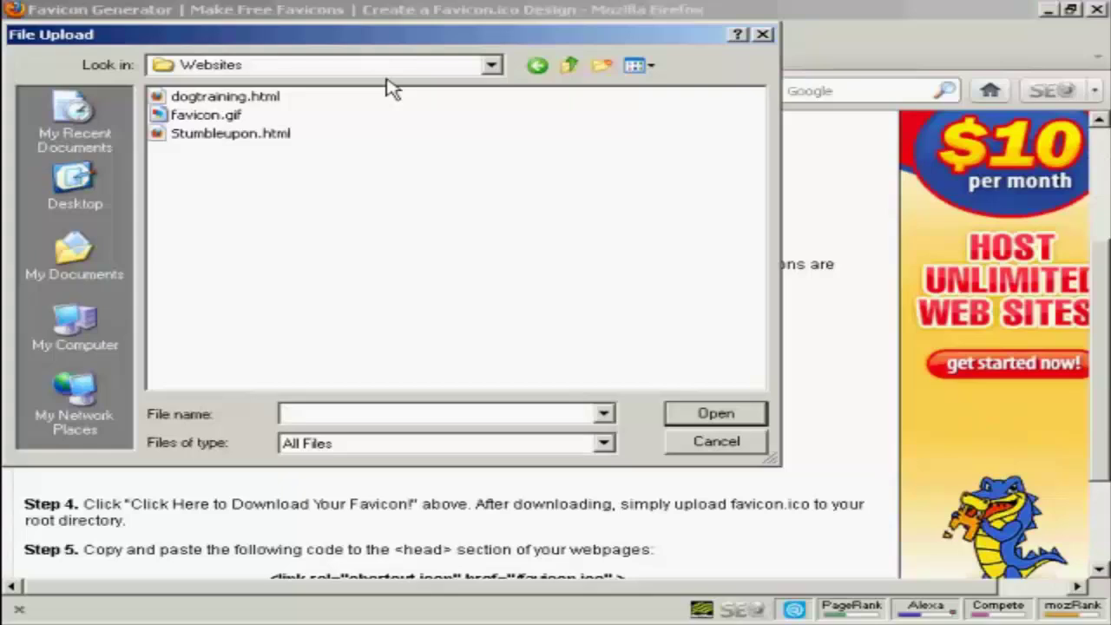
left_click(178, 116)
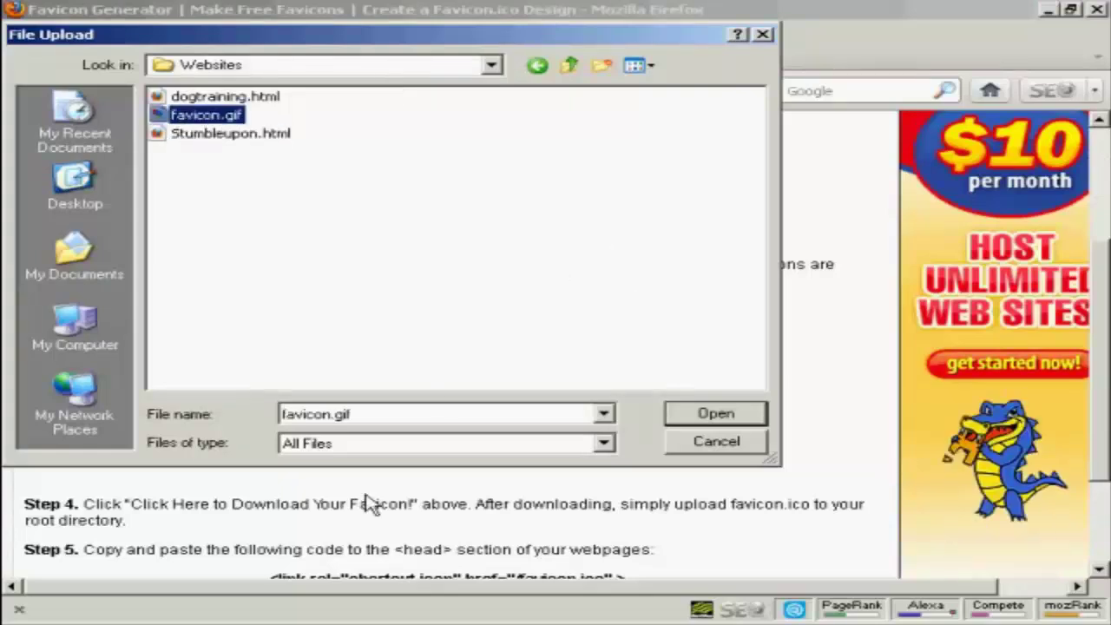
left_click(725, 417)
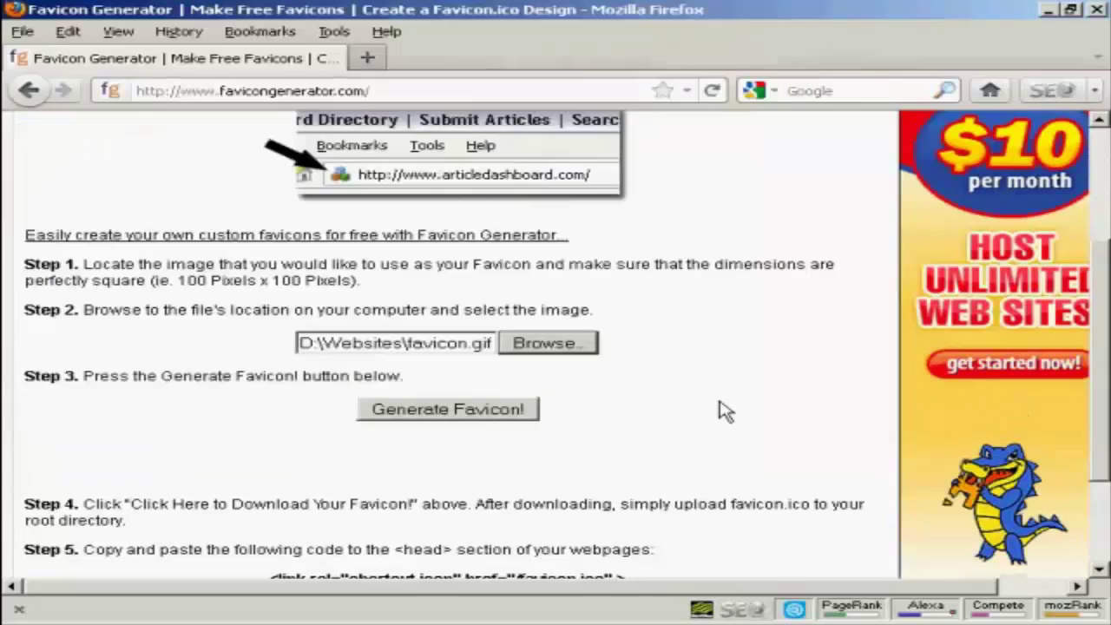
left_click(478, 422)
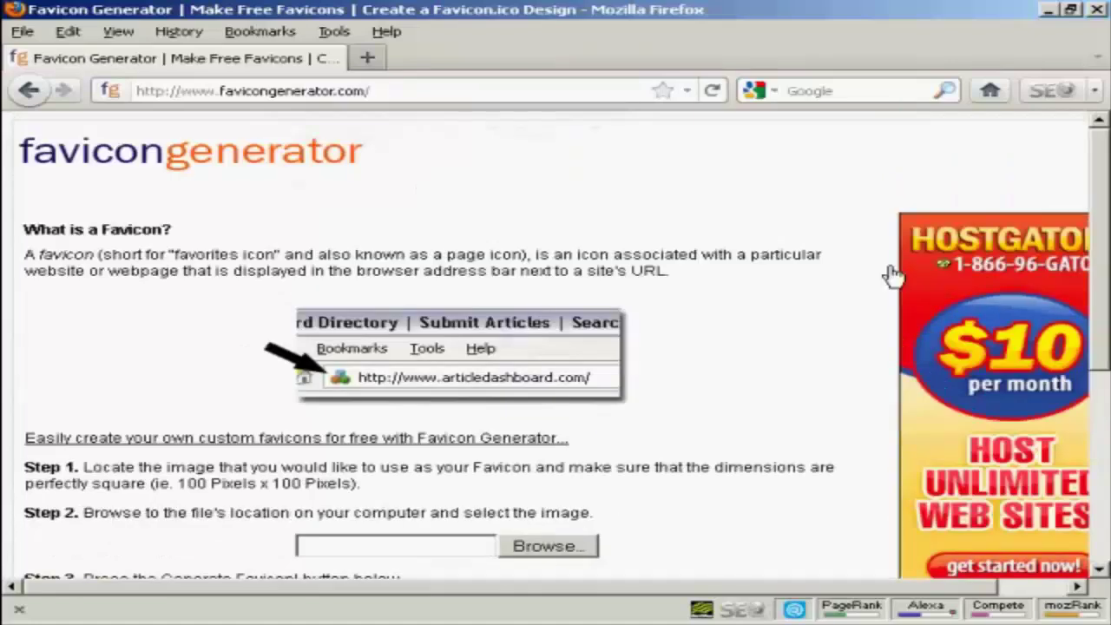
Step: Download the generated favicon.ico and save the file to disk
scroll(1105, 172, "down", 5)
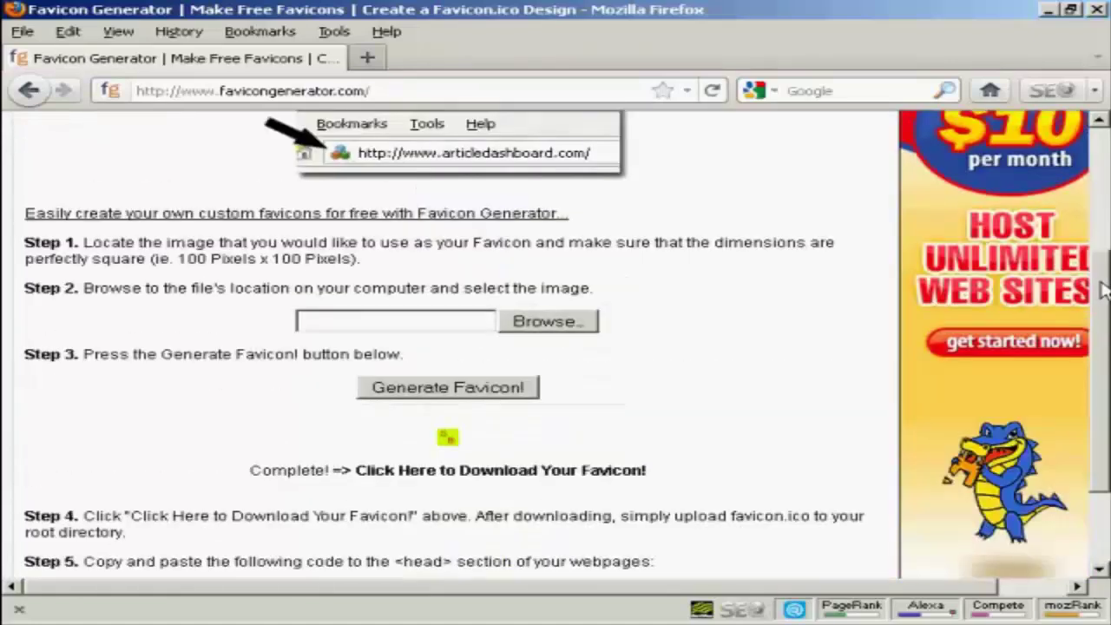
scroll(1098, 348, "down", 2)
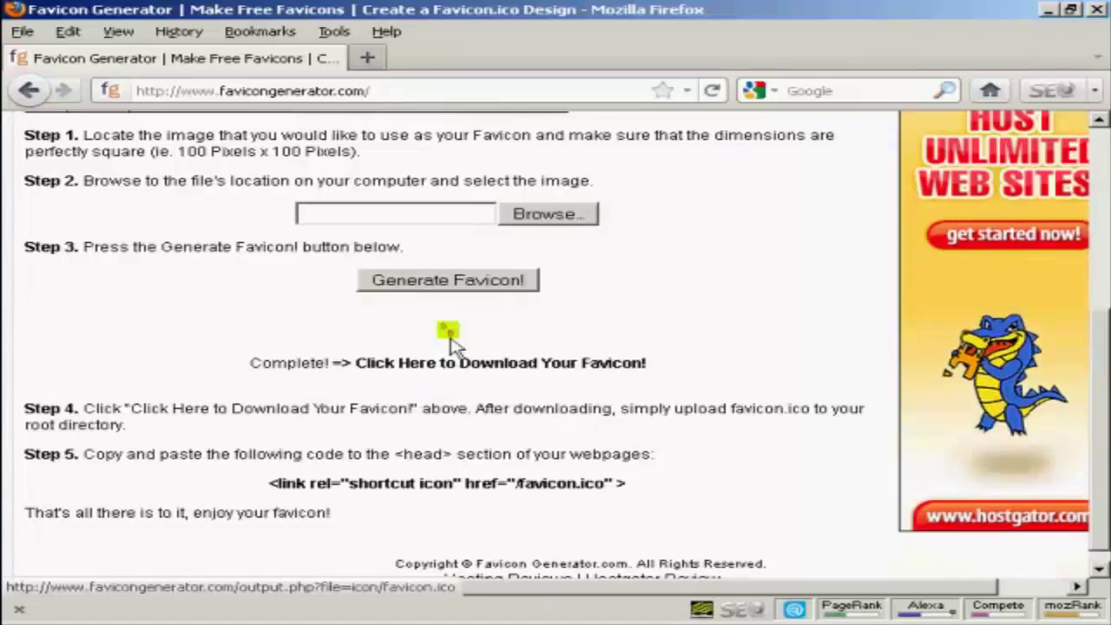
left_click(560, 370)
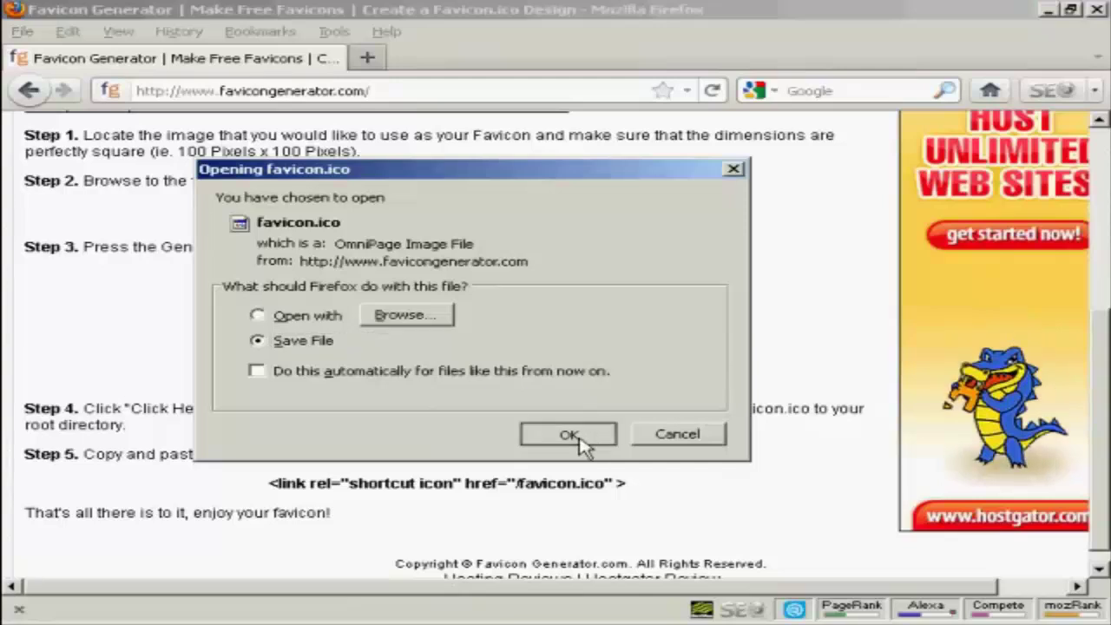
left_click(577, 437)
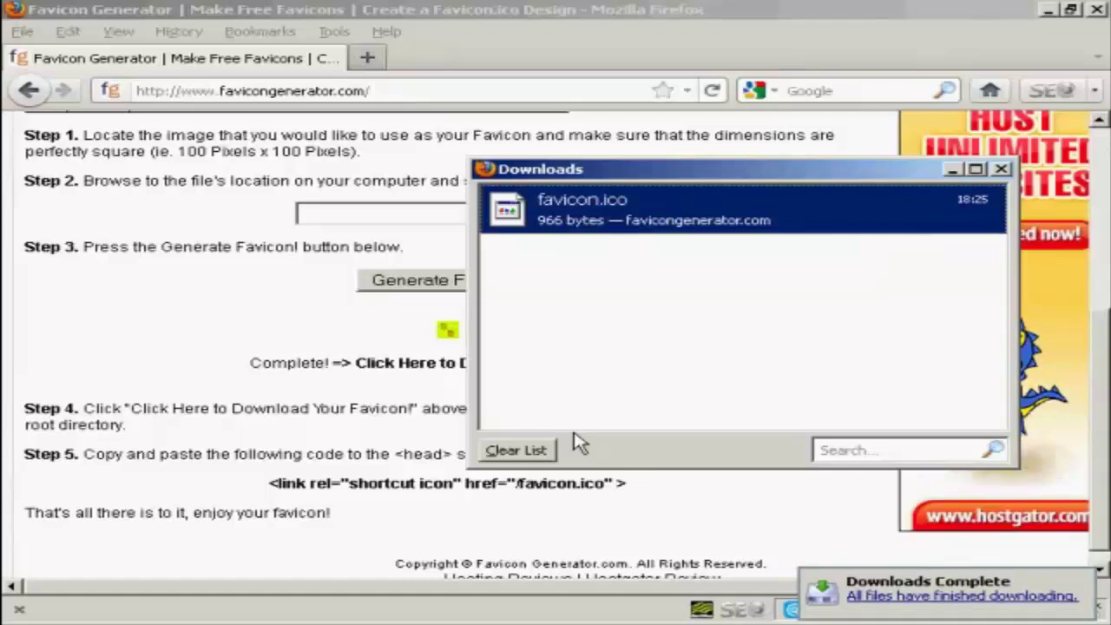
Step: Close the Downloads window and select the <link rel="shortcut icon" href="/favicon.ico"> code line
left_click(1003, 169)
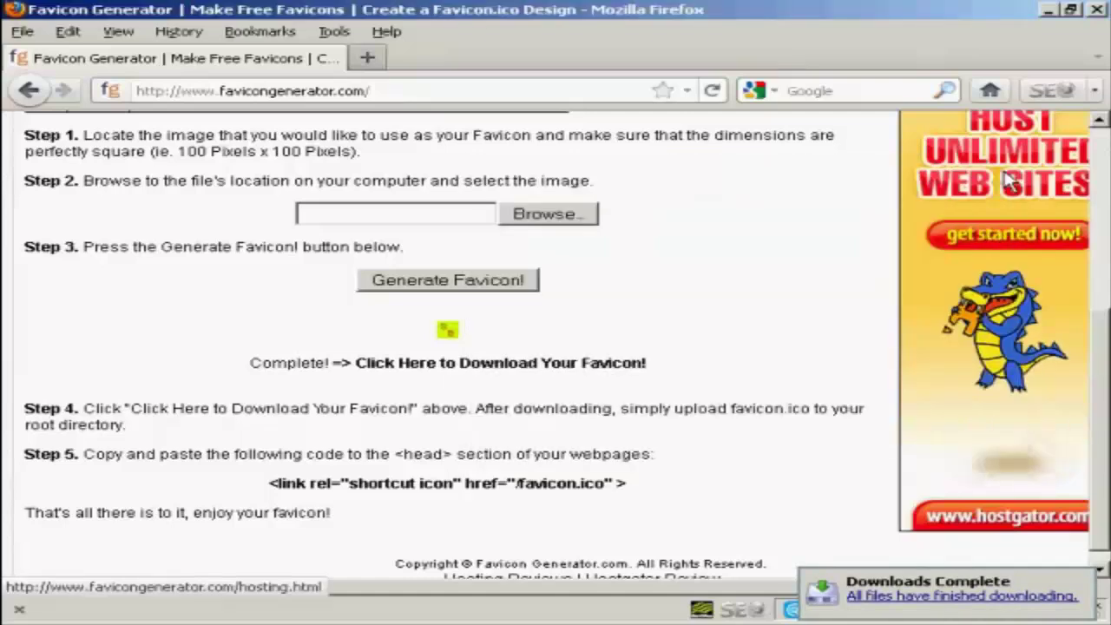
scroll(686, 467, "down", 1)
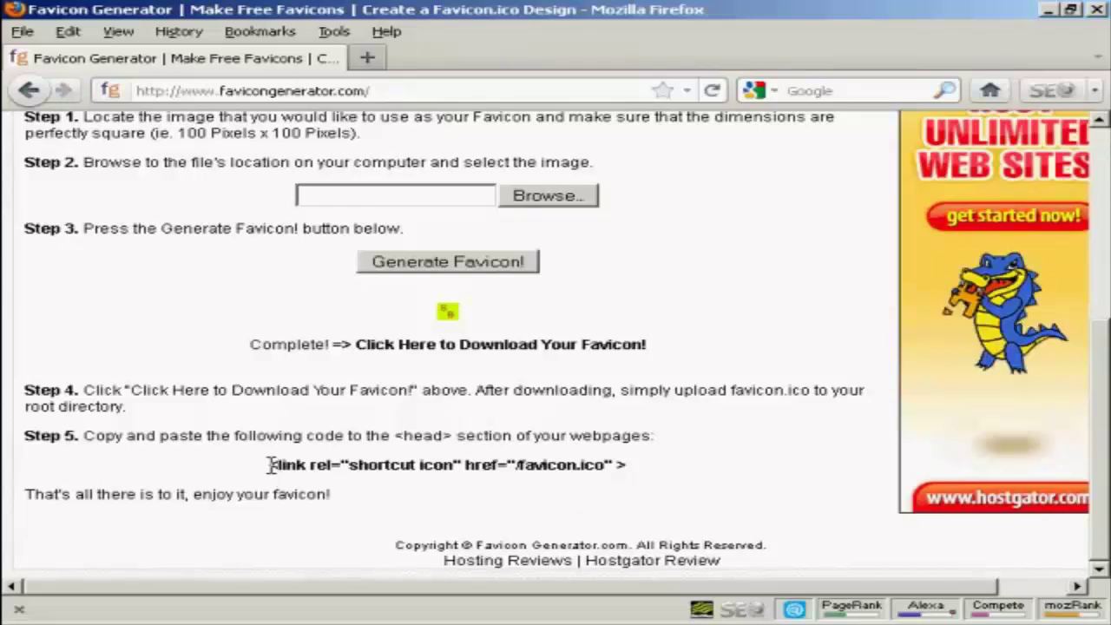
left_click_drag(271, 466, 642, 482)
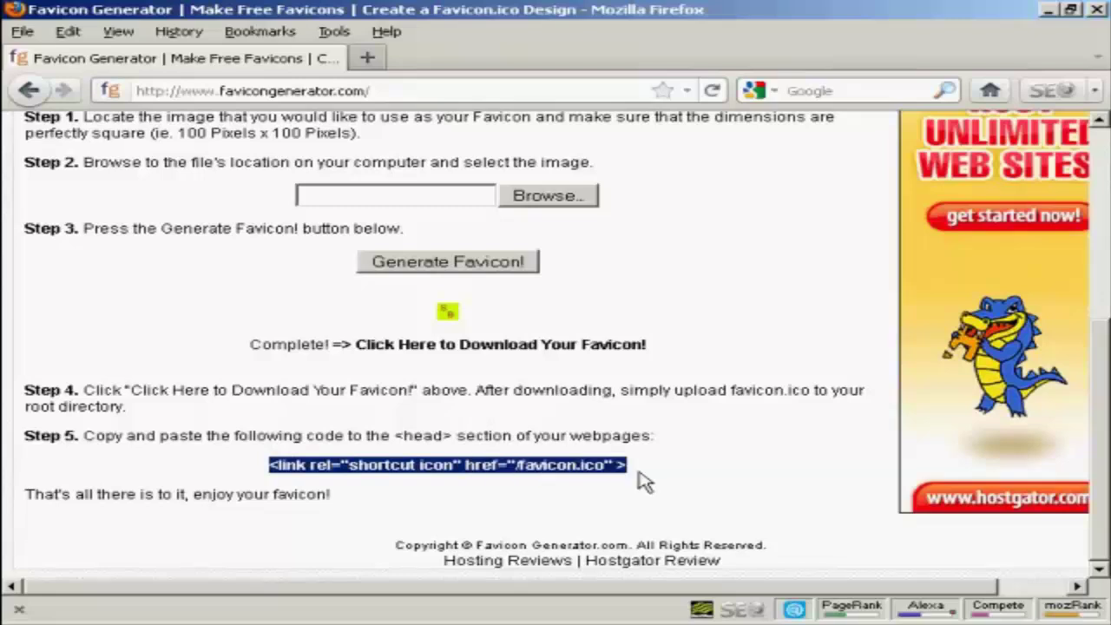